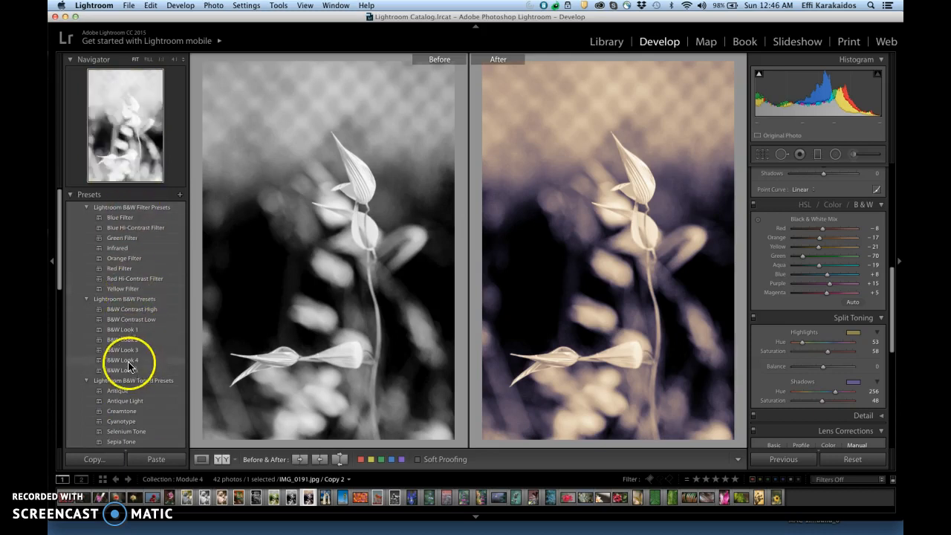
# Look through the Lightroom Effect and General preset groups and the black-and-white photo's split toning settings
pyautogui.moveTo(60, 260); pyautogui.dragTo(61, 371)
pyautogui.click(87, 300)
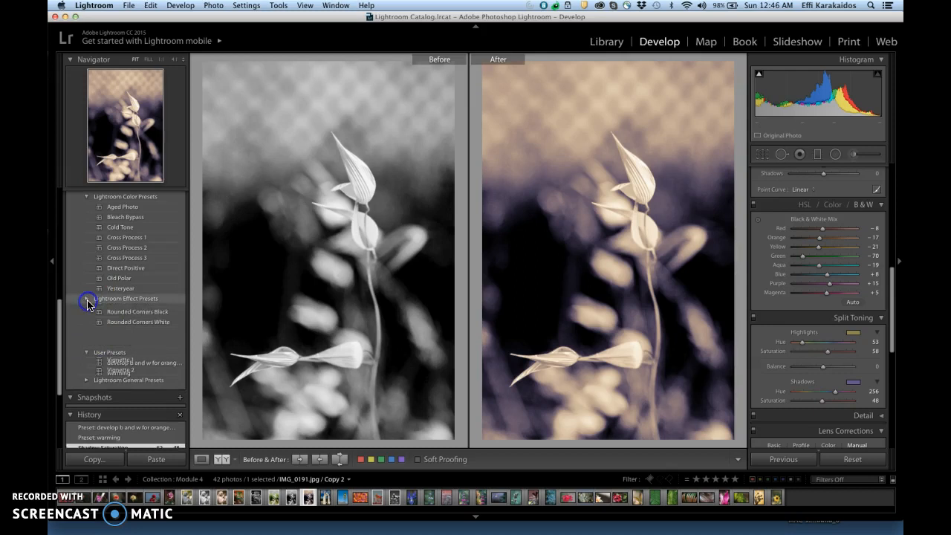
pyautogui.click(87, 300)
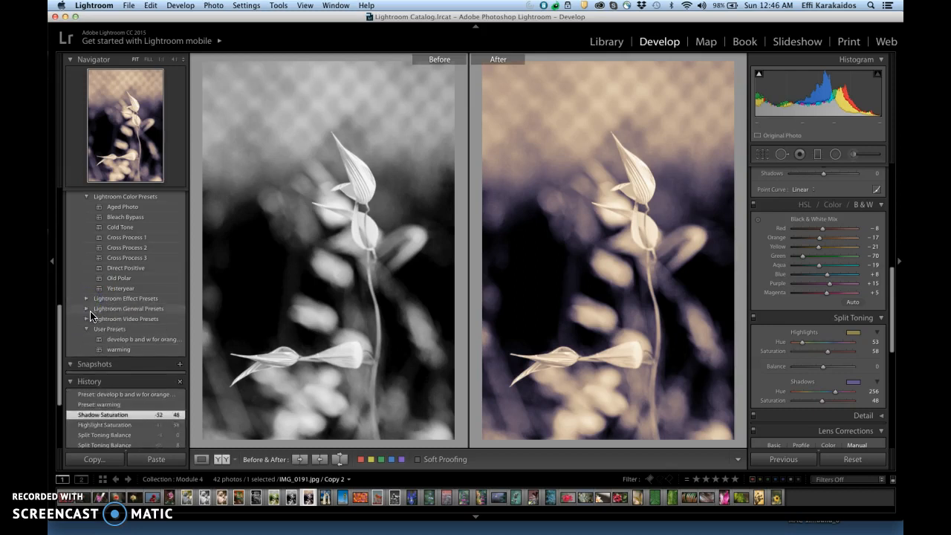
pyautogui.click(87, 309)
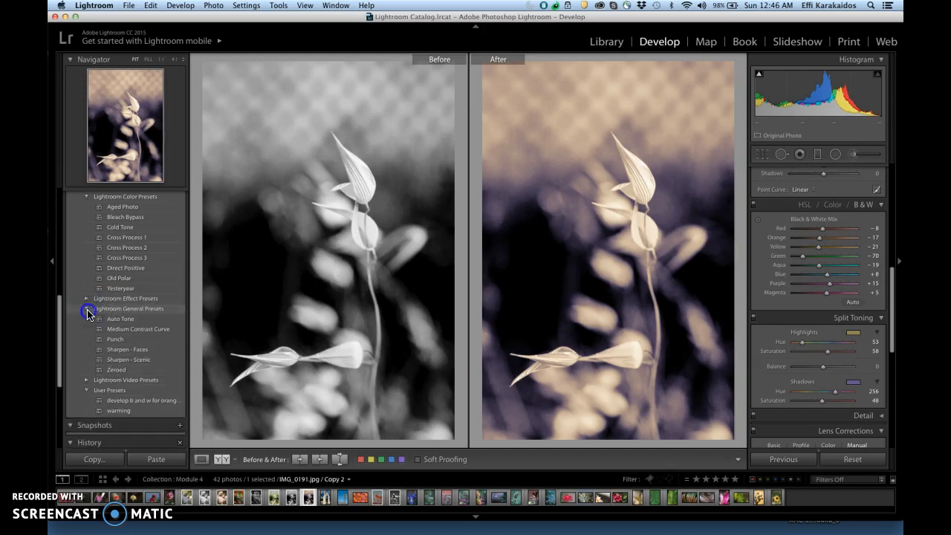
pyautogui.click(87, 309)
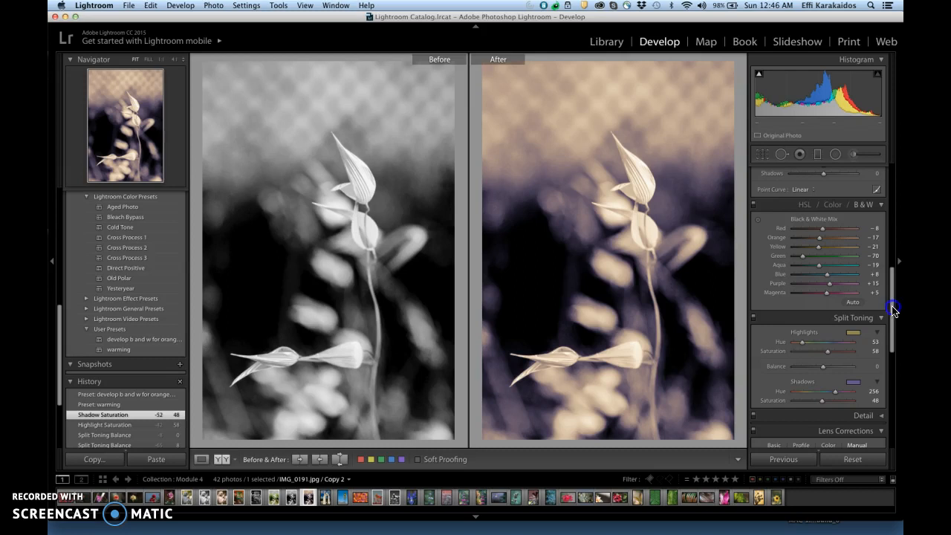
pyautogui.moveTo(894, 309); pyautogui.dragTo(893, 326)
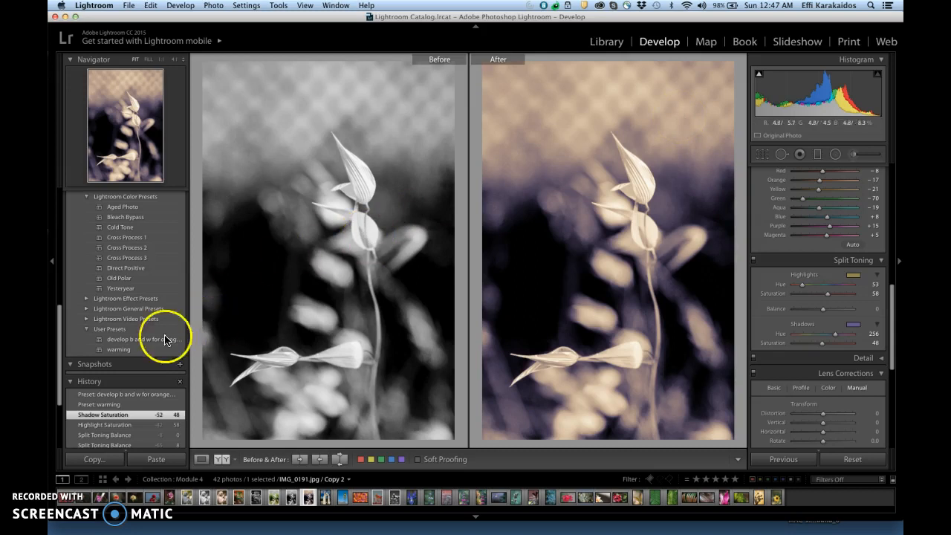
pyautogui.moveTo(106, 339)
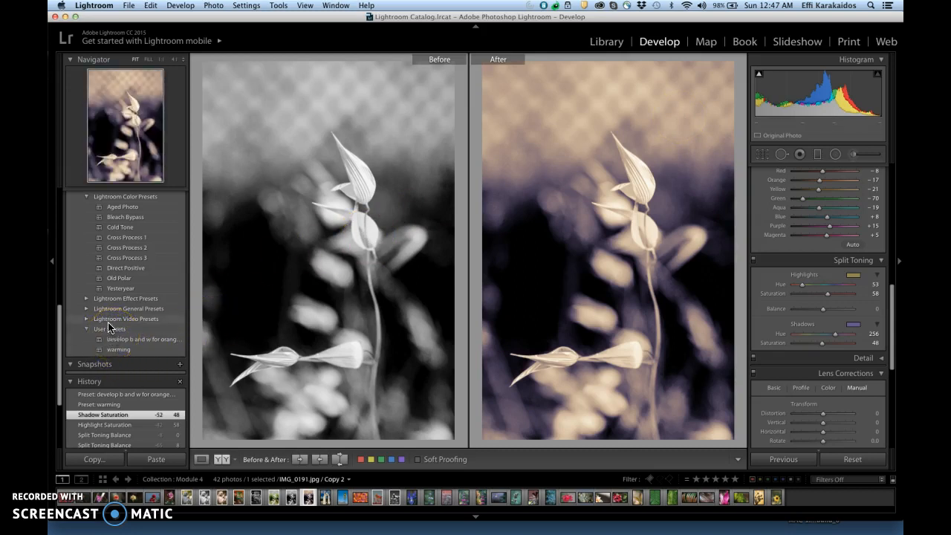
# Save the current photo's develop settings as a new preset called "dev purple yellow split" in the User Presets folder
pyautogui.moveTo(62, 334); pyautogui.dragTo(64, 195)
pyautogui.click(180, 196)
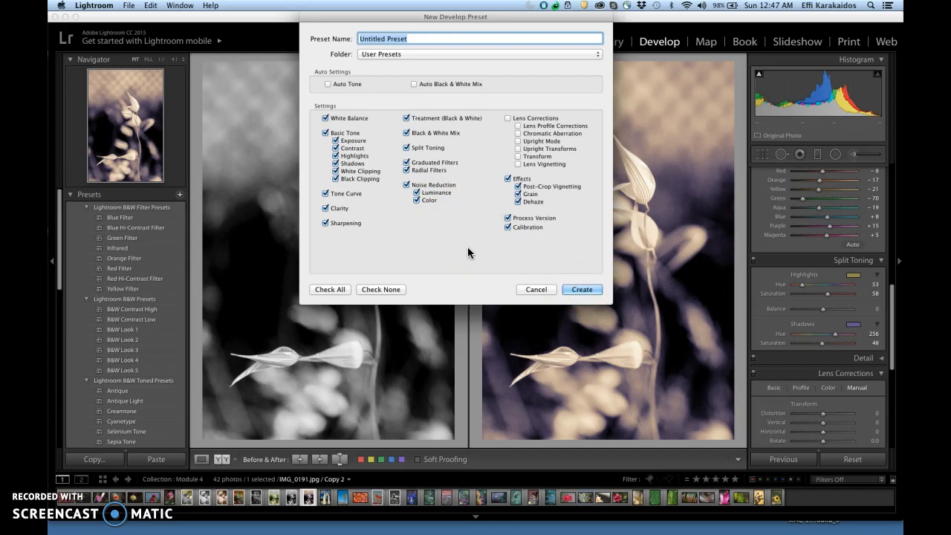
pyautogui.write('dev purple yellow split')
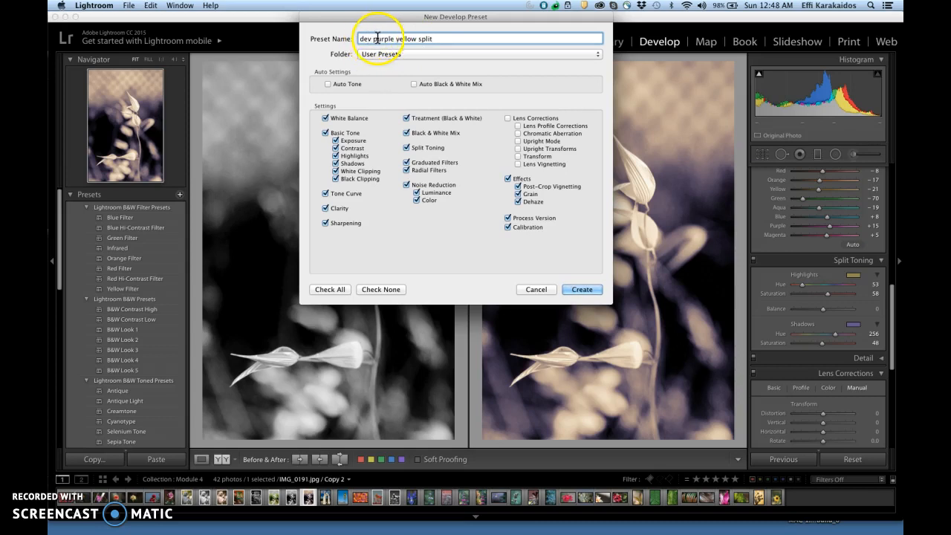
pyautogui.click(577, 289)
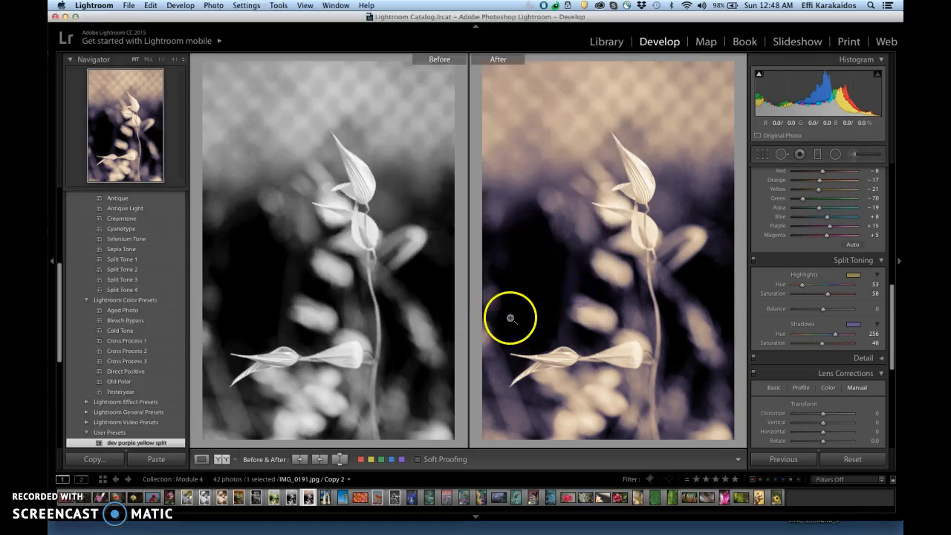
pyautogui.moveTo(59, 316); pyautogui.dragTo(50, 356)
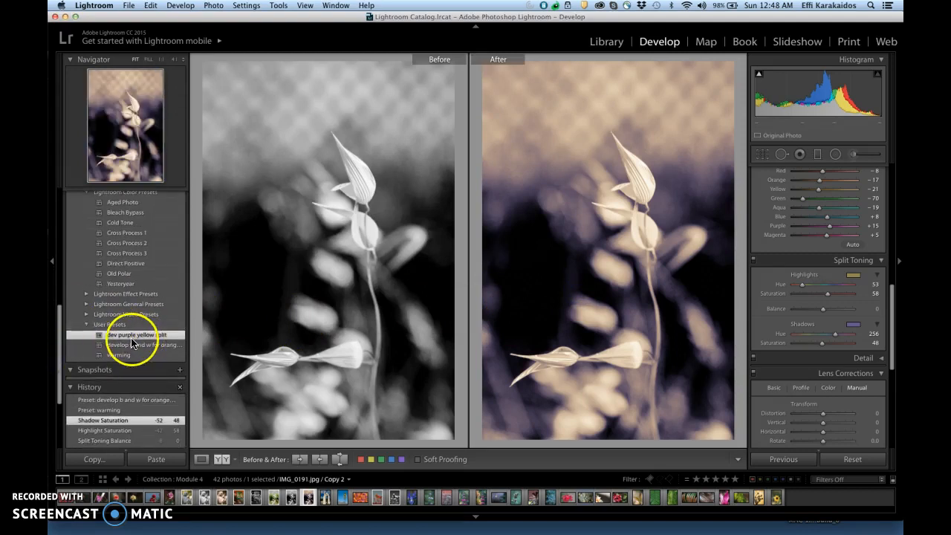
# Open the blue-green succulent photo _MG_1202.CR2 for developing and apply the dev purple yellow split preset
pyautogui.click(605, 41)
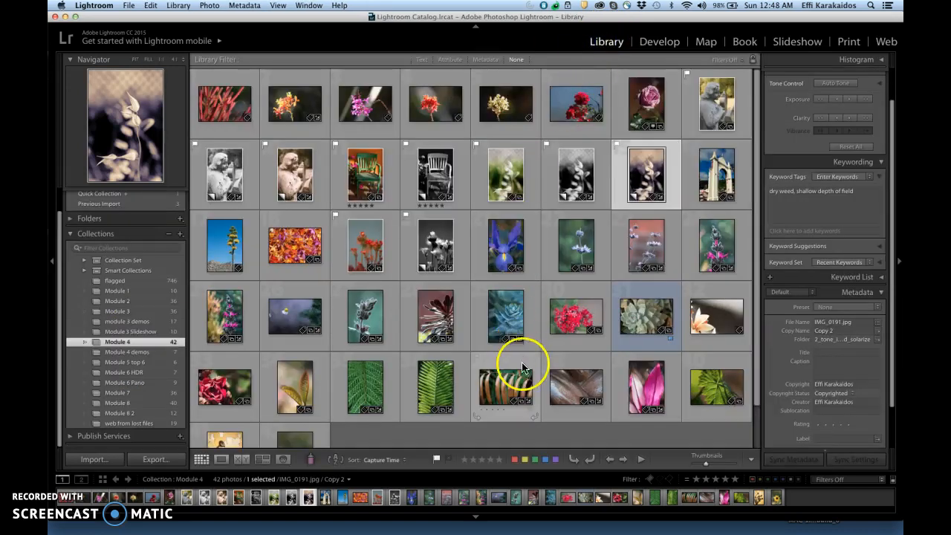
pyautogui.click(507, 327)
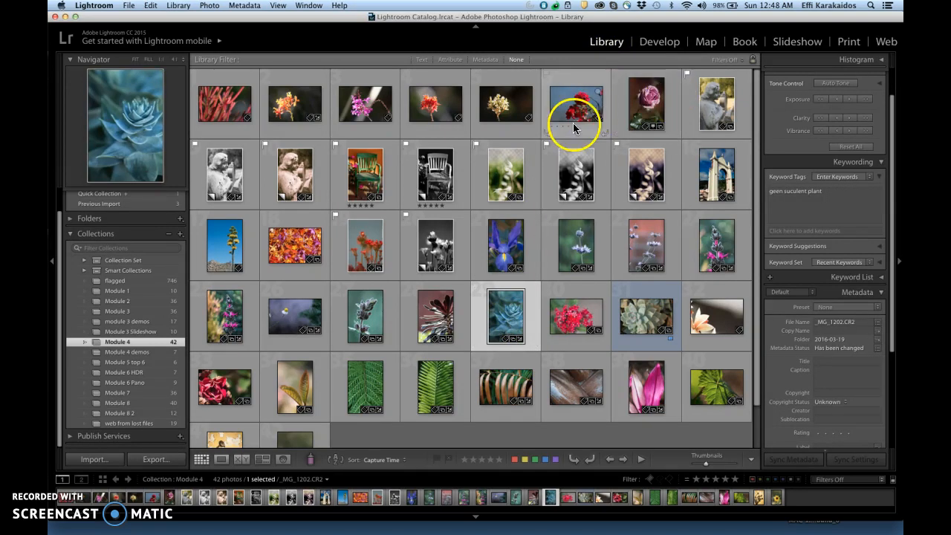
pyautogui.click(659, 41)
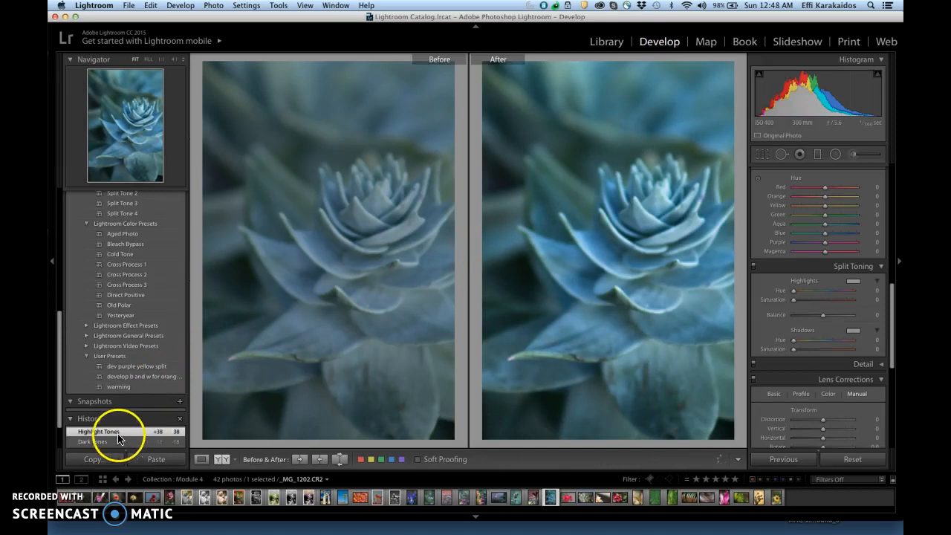
pyautogui.moveTo(60, 403); pyautogui.dragTo(60, 420)
pyautogui.click(132, 335)
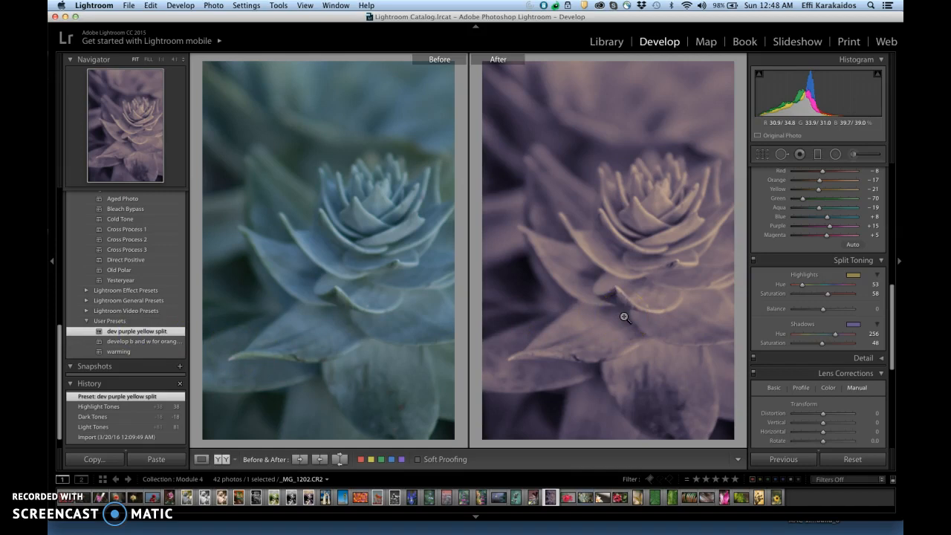
# Raise the succulent photo's tone curve Lights to +67 and Darks to +5
pyautogui.click(894, 330)
pyautogui.moveTo(893, 330); pyautogui.dragTo(896, 262)
pyautogui.click(826, 319)
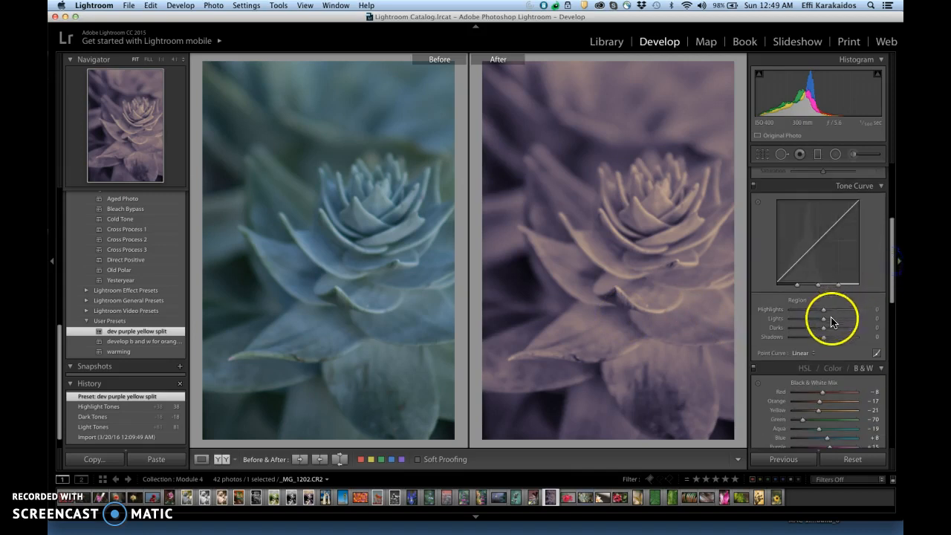
pyautogui.moveTo(827, 321)
pyautogui.mouseDown()
pyautogui.moveTo(845, 320)
pyautogui.moveTo(824, 329)
pyautogui.mouseUp()
# Set the succulent photo's Clarity to +76 and Exposure to +0.25
pyautogui.moveTo(891, 282); pyautogui.dragTo(891, 260)
pyautogui.moveTo(840, 243); pyautogui.dragTo(844, 243)
pyautogui.moveTo(891, 272); pyautogui.dragTo(892, 261)
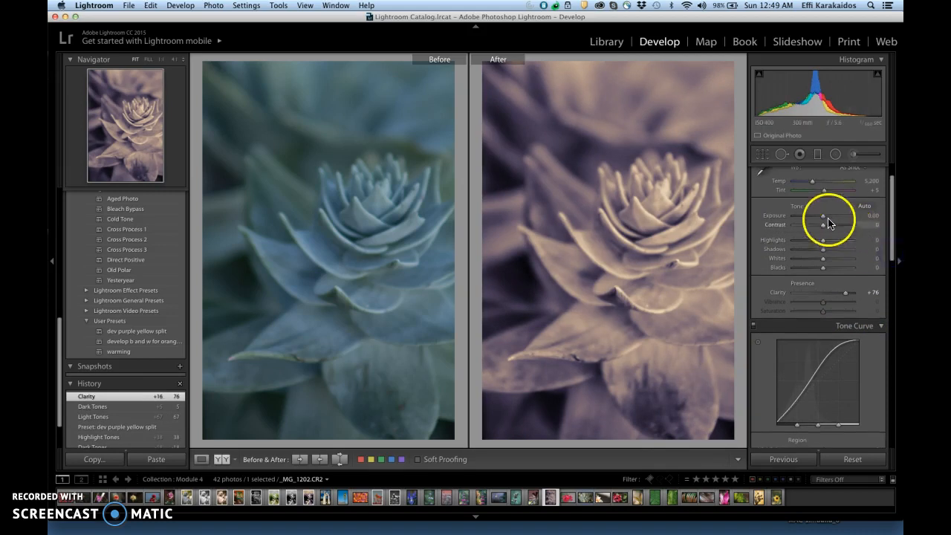
pyautogui.moveTo(823, 214); pyautogui.dragTo(825, 221)
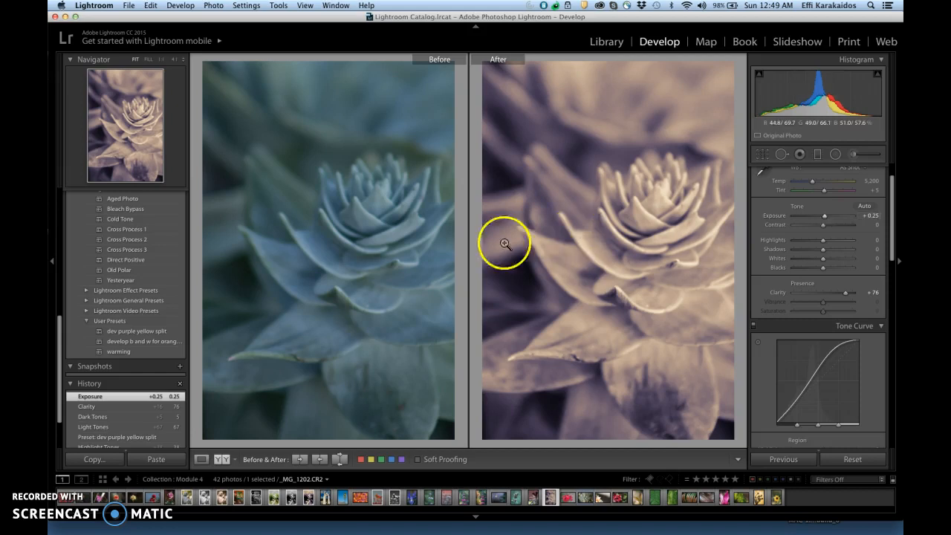
# Export the dev purple yellow split preset under its own name to the presets folder
pyautogui.click(131, 333)
pyautogui.rightClick(133, 336)
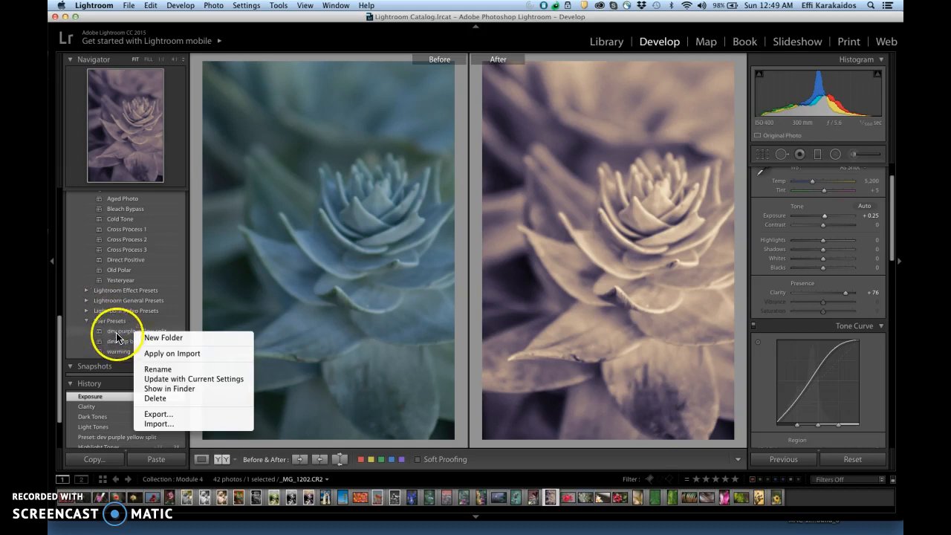
pyautogui.click(158, 414)
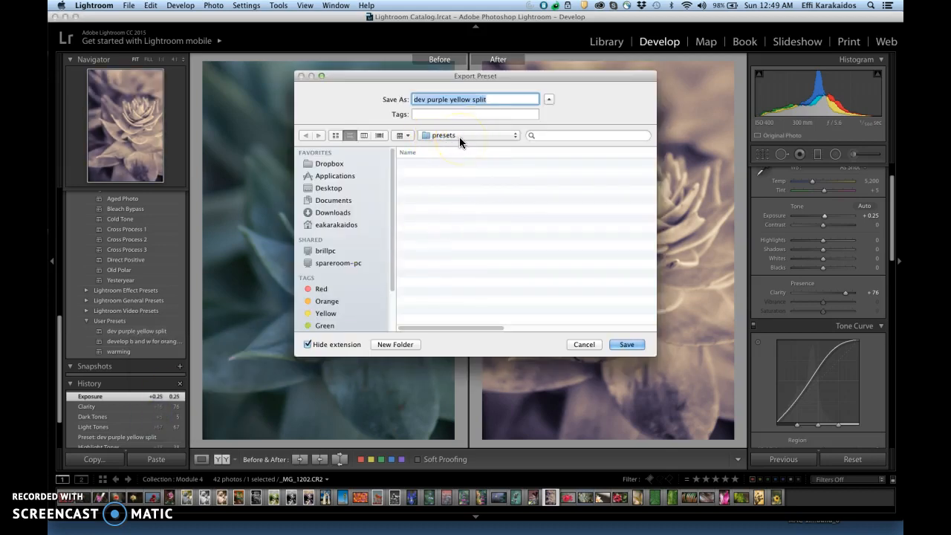
pyautogui.click(448, 196)
pyautogui.click(625, 346)
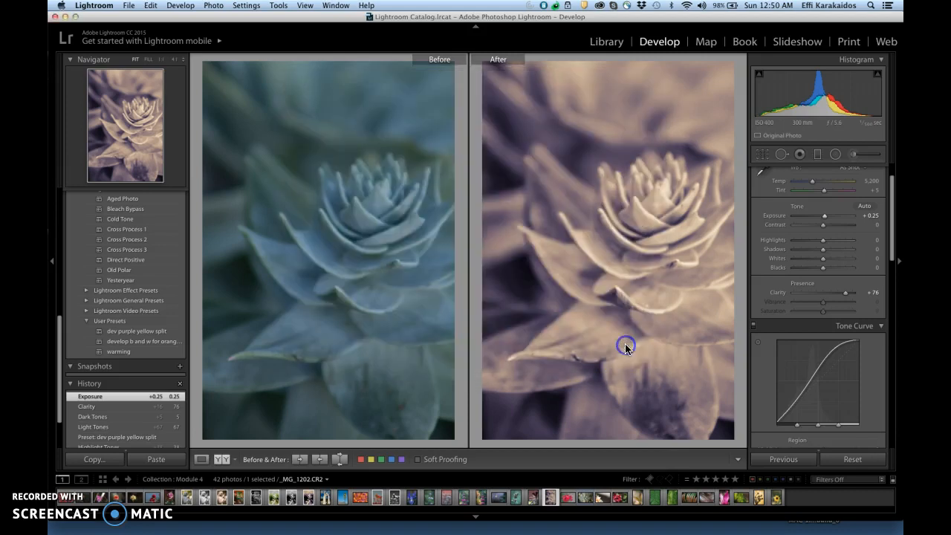
# Switch to Adobe Bridge to check the exported template file in the Desktop presets folder and return to Lightroom
pyautogui.moveTo(375, 532)
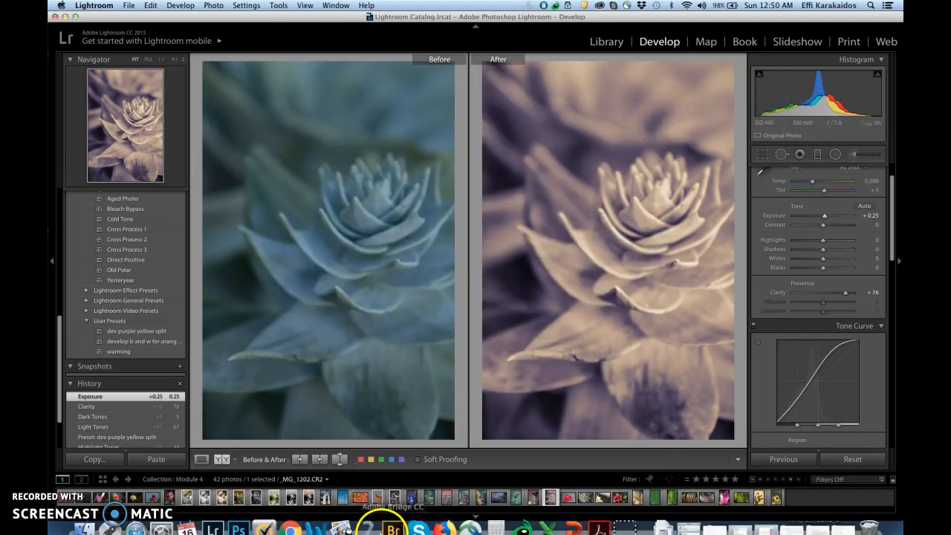
pyautogui.click(393, 516)
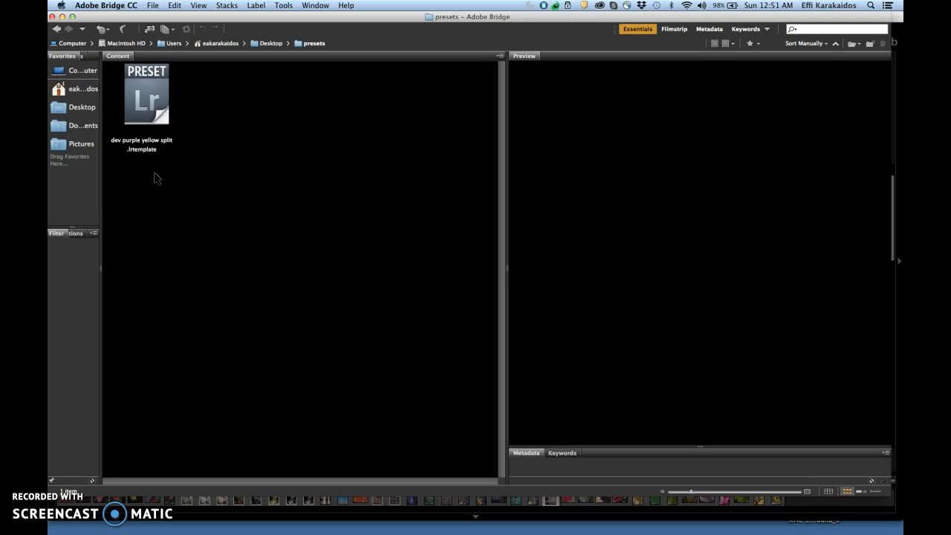
pyautogui.click(260, 216)
pyautogui.moveTo(337, 528)
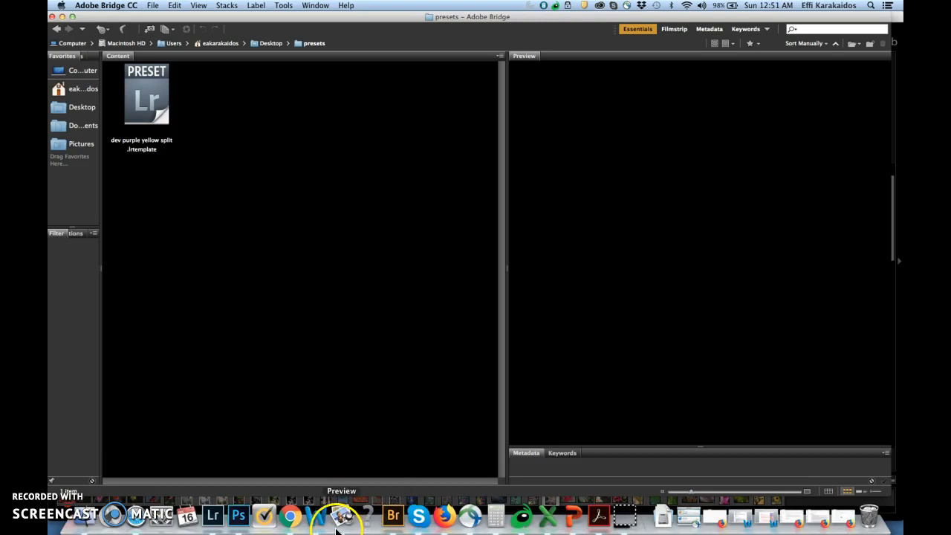
pyautogui.click(213, 520)
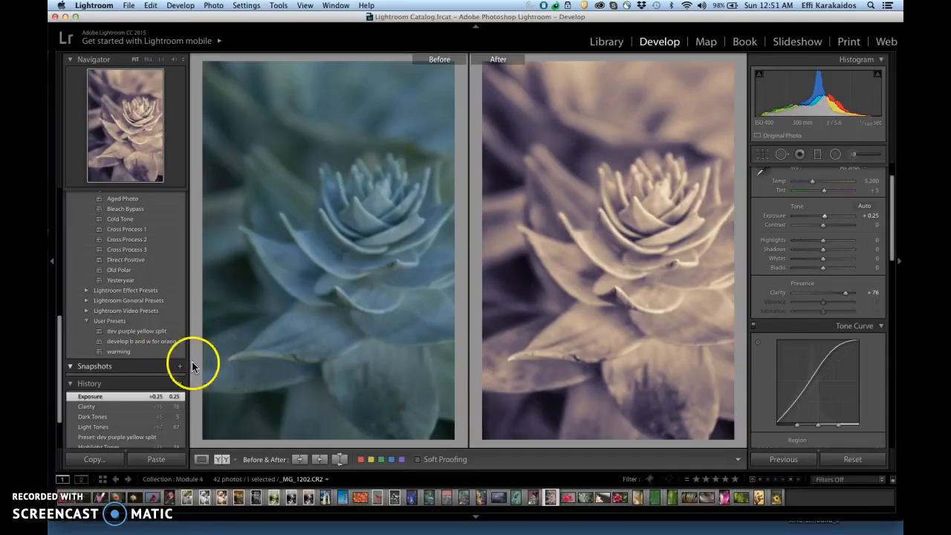
# Reapply the dev purple yellow split preset to the succulent photo and delete that preset from User Presets
pyautogui.click(151, 331)
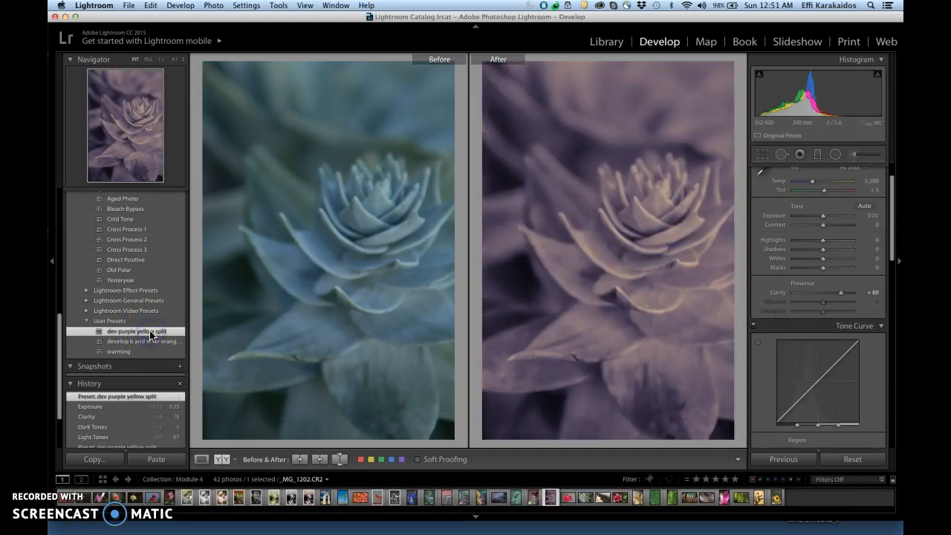
pyautogui.rightClick(150, 334)
pyautogui.click(178, 398)
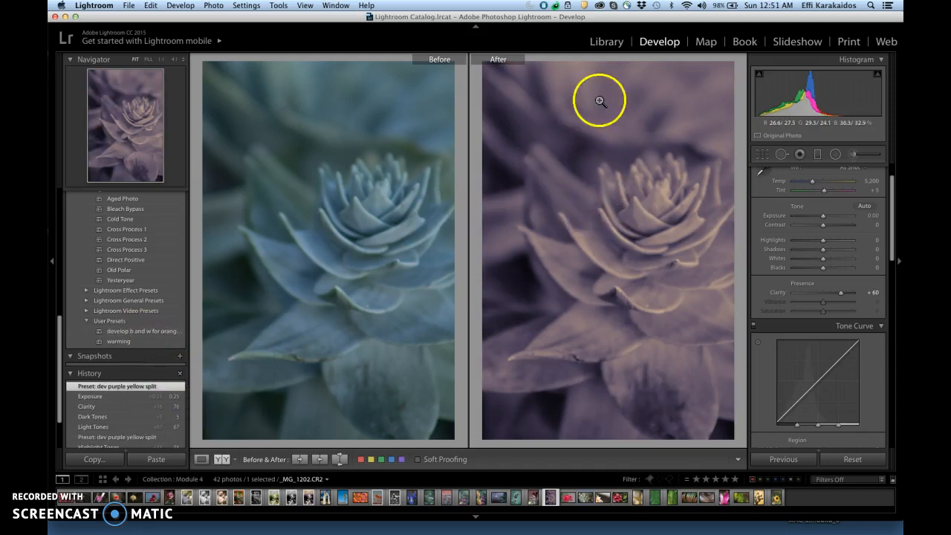
# Open the flower bud photo _MG_1193.CR2 from the Module 4 collection for developing
pyautogui.click(606, 45)
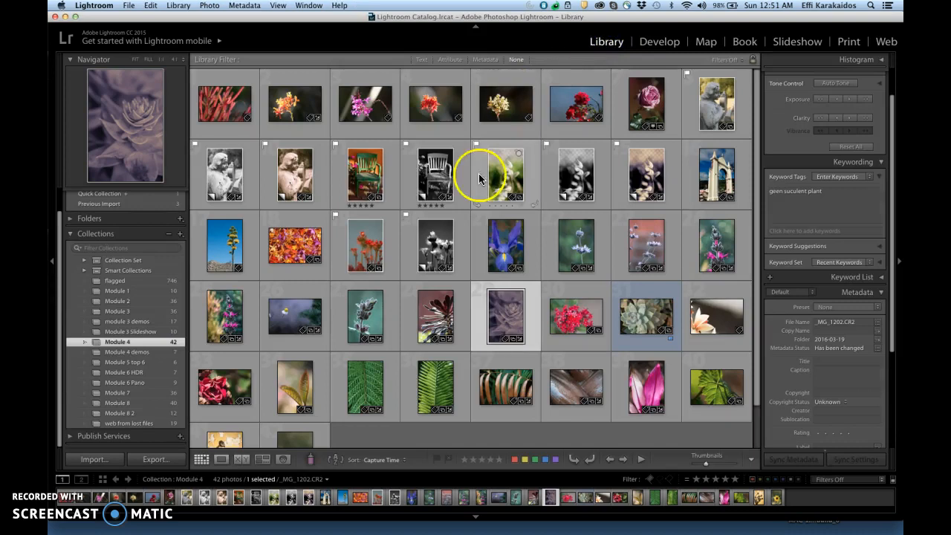
pyautogui.click(367, 319)
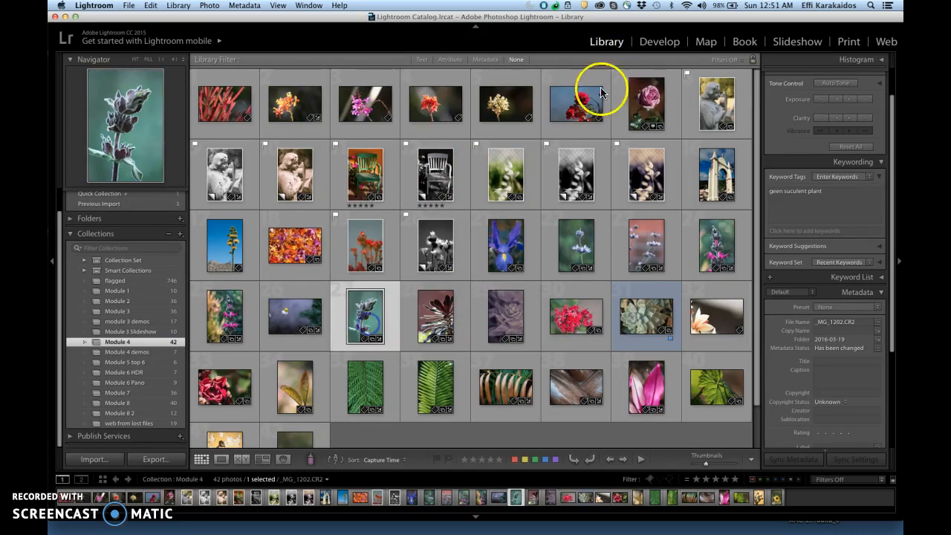
pyautogui.click(661, 43)
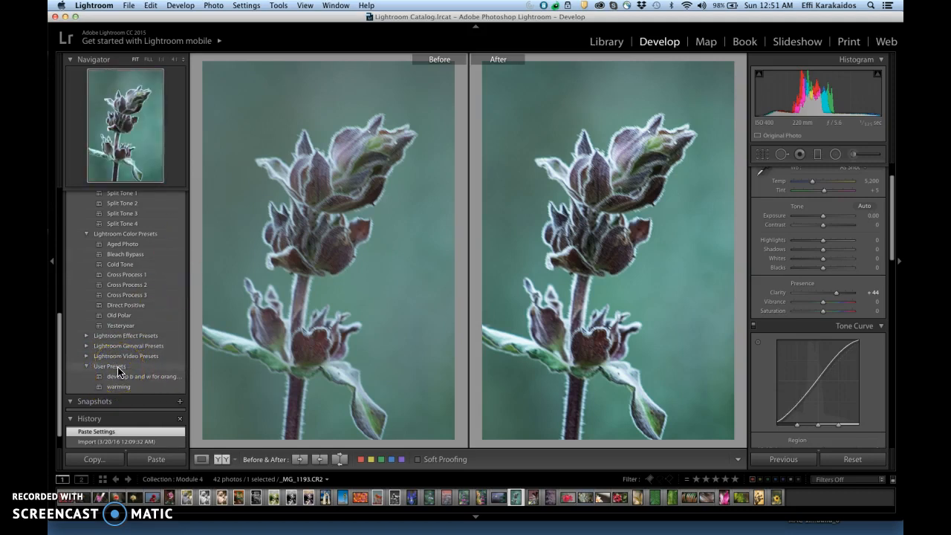
# Import dev purple yellow split.lrtemplate from the presets folder into User Presets and apply it to the flower bud photo
pyautogui.rightClick(118, 372)
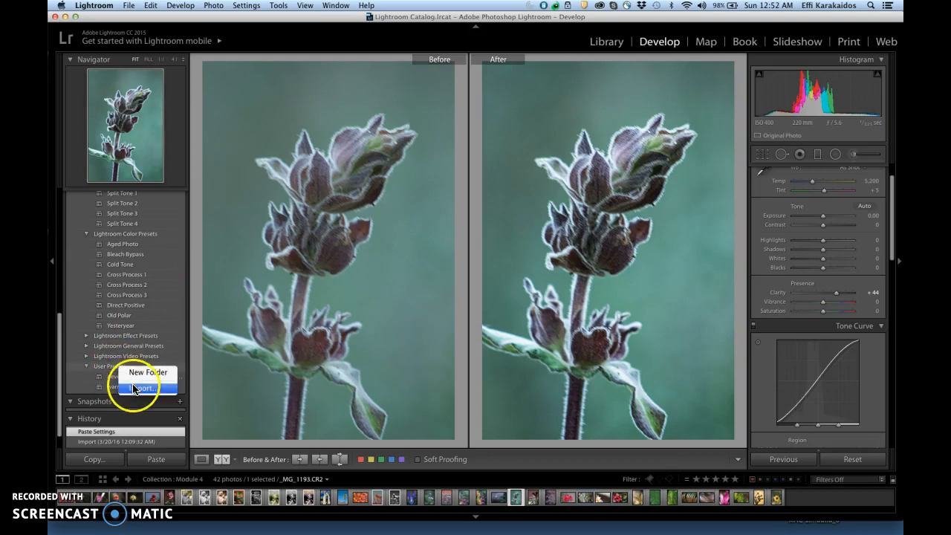
pyautogui.click(135, 390)
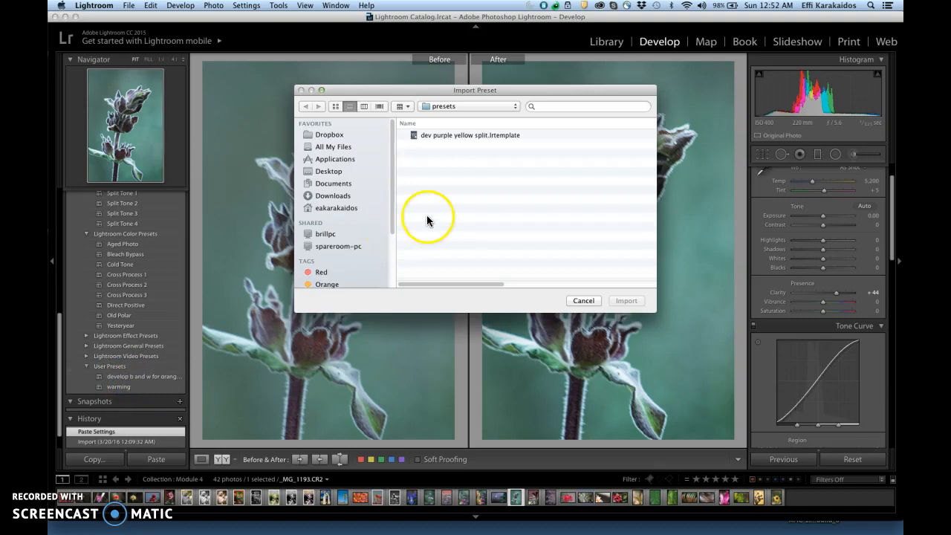
pyautogui.click(479, 136)
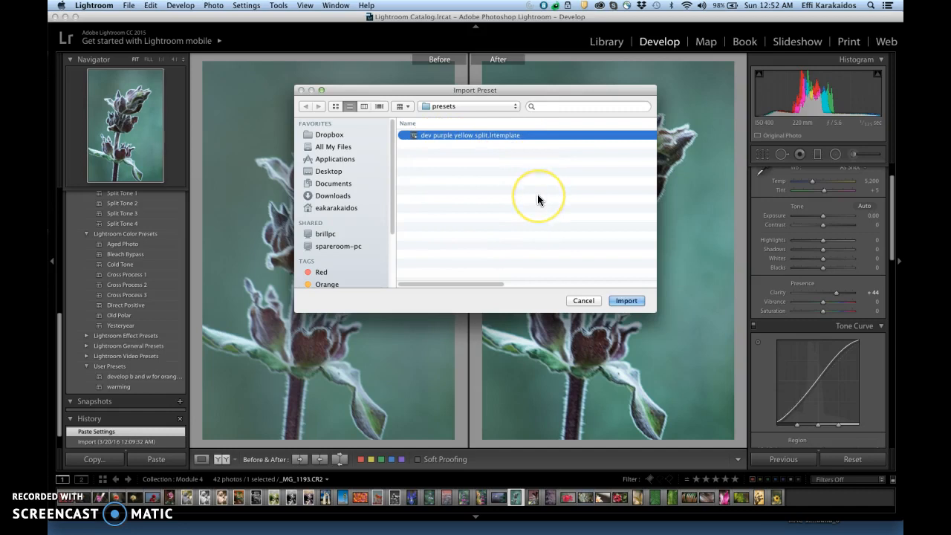
pyautogui.moveTo(653, 308); pyautogui.dragTo(900, 392)
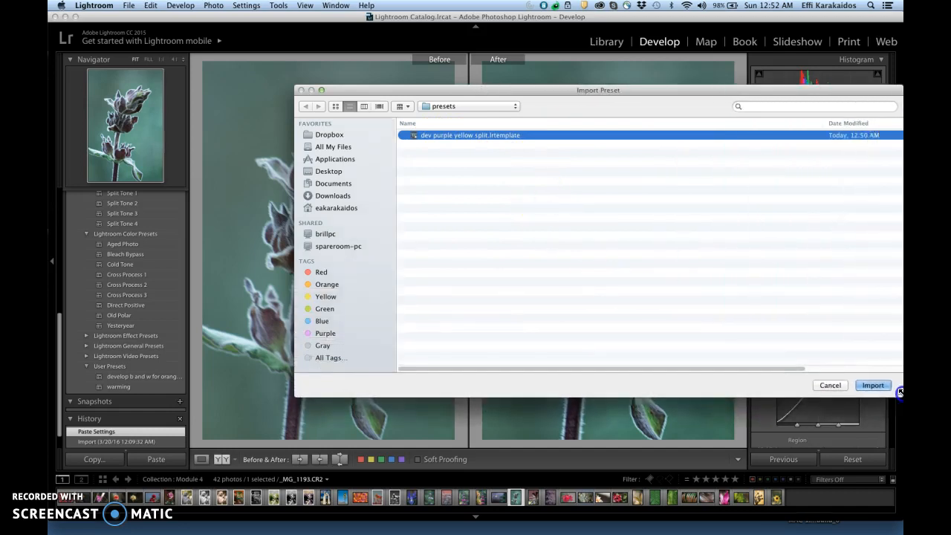
pyautogui.moveTo(709, 87); pyautogui.dragTo(502, 70)
pyautogui.moveTo(694, 373); pyautogui.dragTo(868, 402)
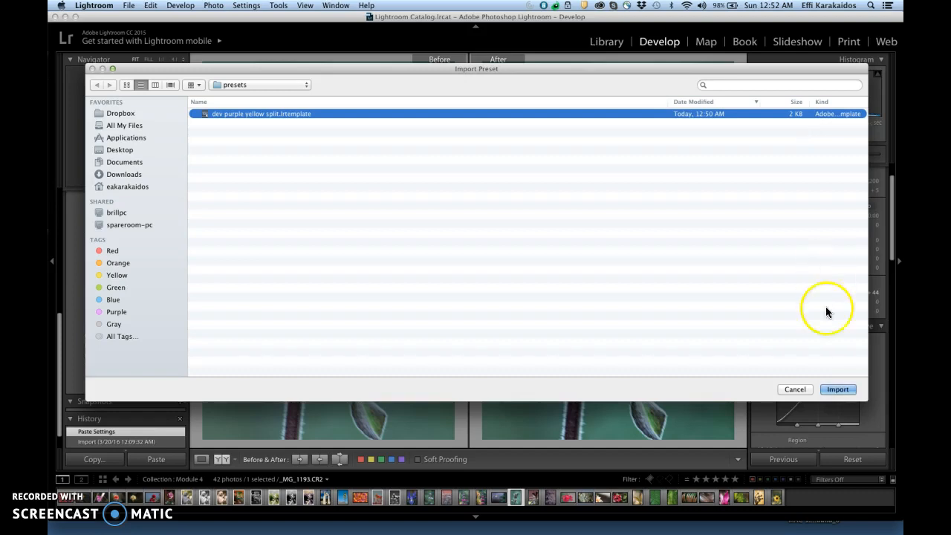
pyautogui.click(837, 391)
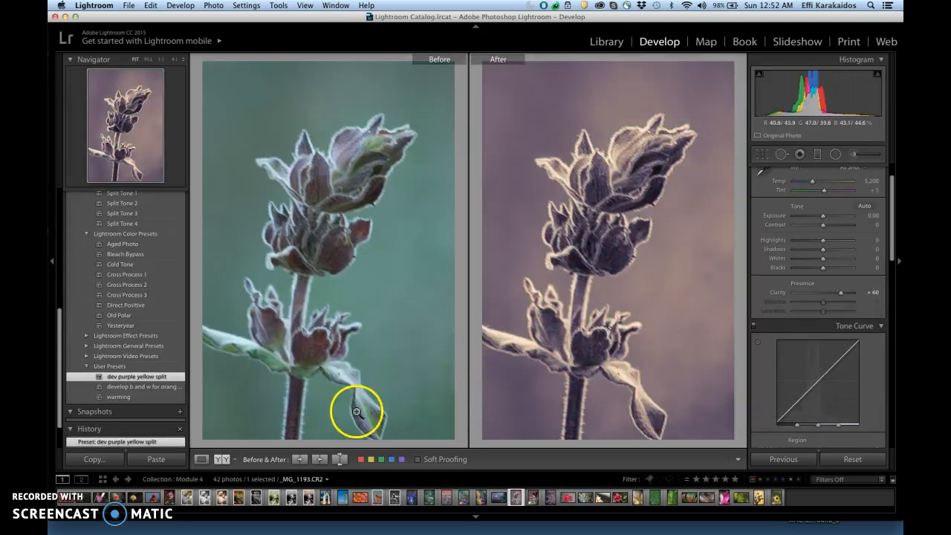
pyautogui.click(147, 379)
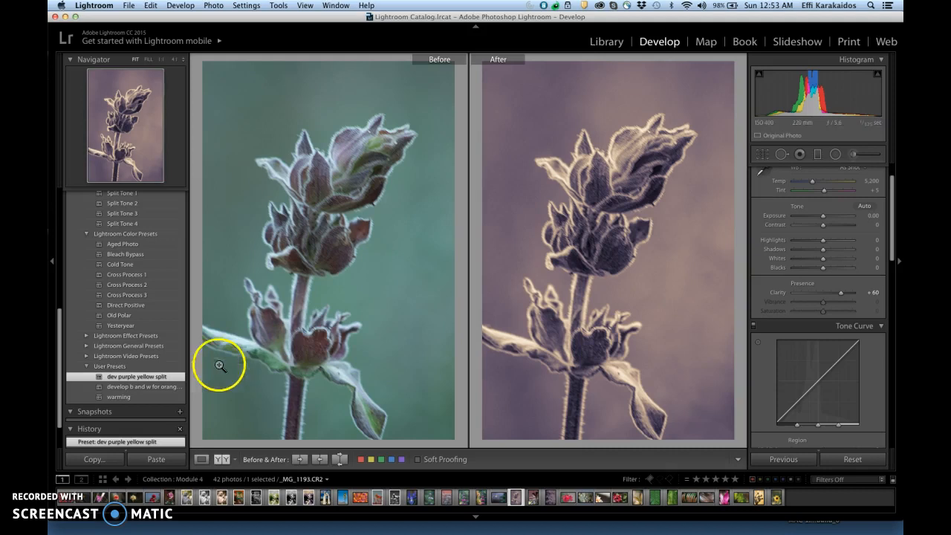
pyautogui.moveTo(58, 387); pyautogui.dragTo(57, 404)
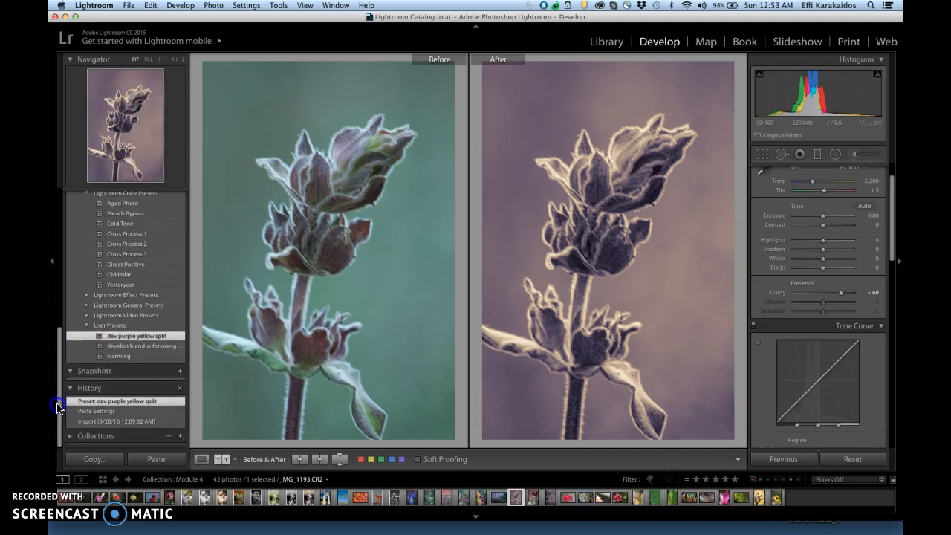